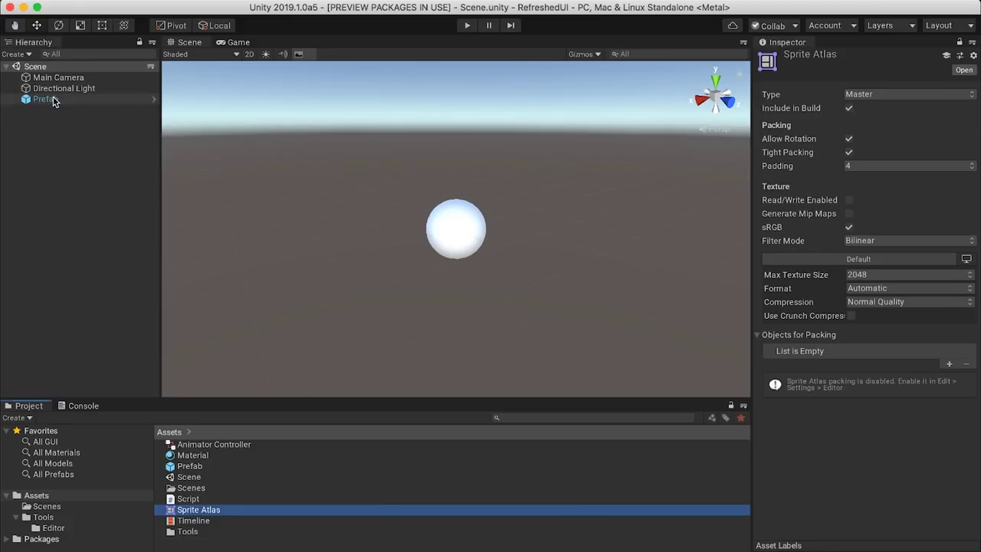
# Limit the biplane model search results to prices between $0 and $10.
pyautogui.click(54, 101)
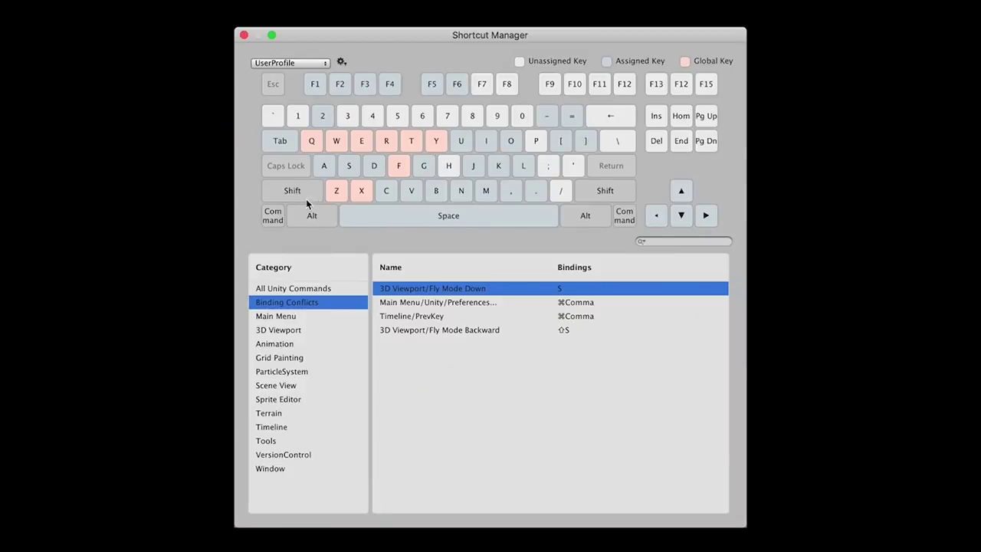
pyautogui.click(303, 197)
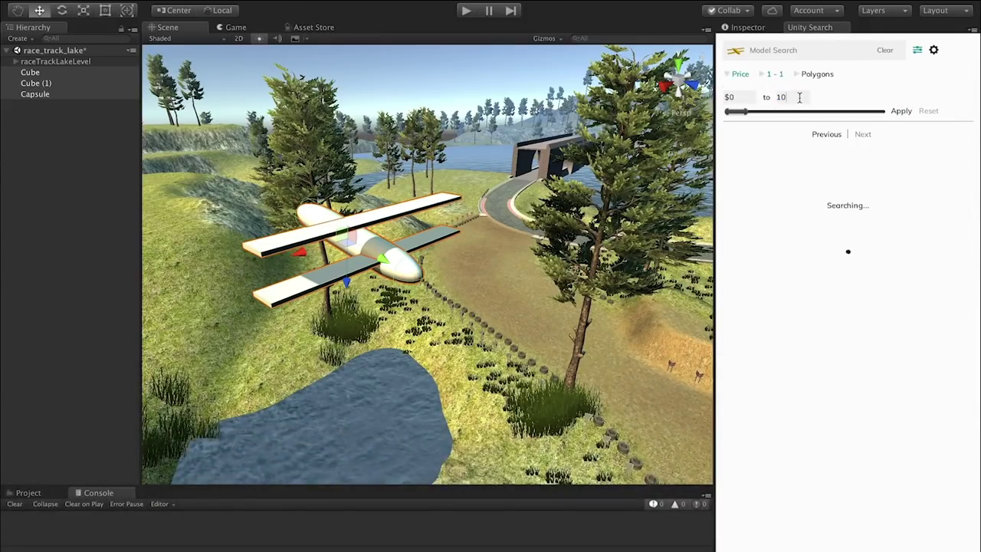
# Apply the $0–$10 price filter and open the PA_BiplaneBody.fbx model's details.
pyautogui.click(902, 110)
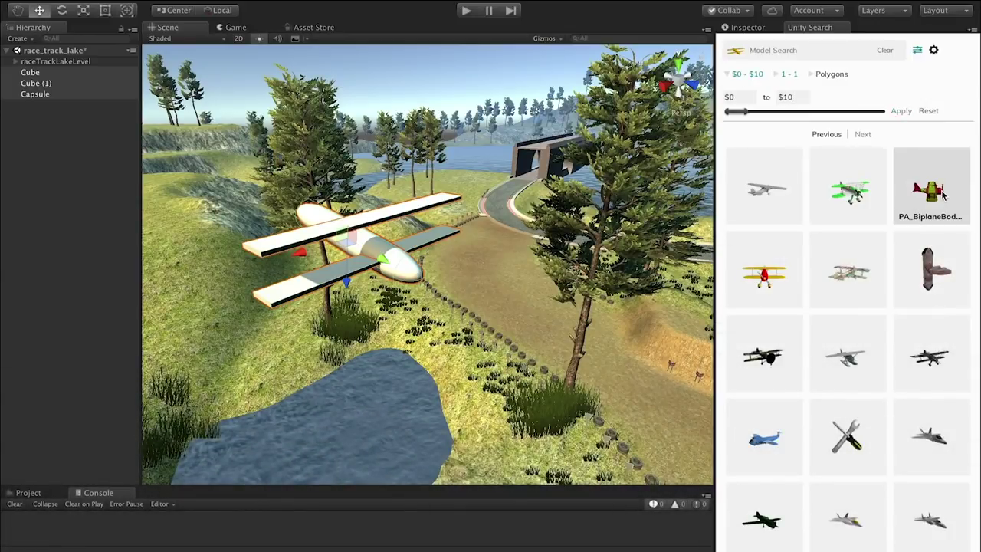
pyautogui.click(943, 194)
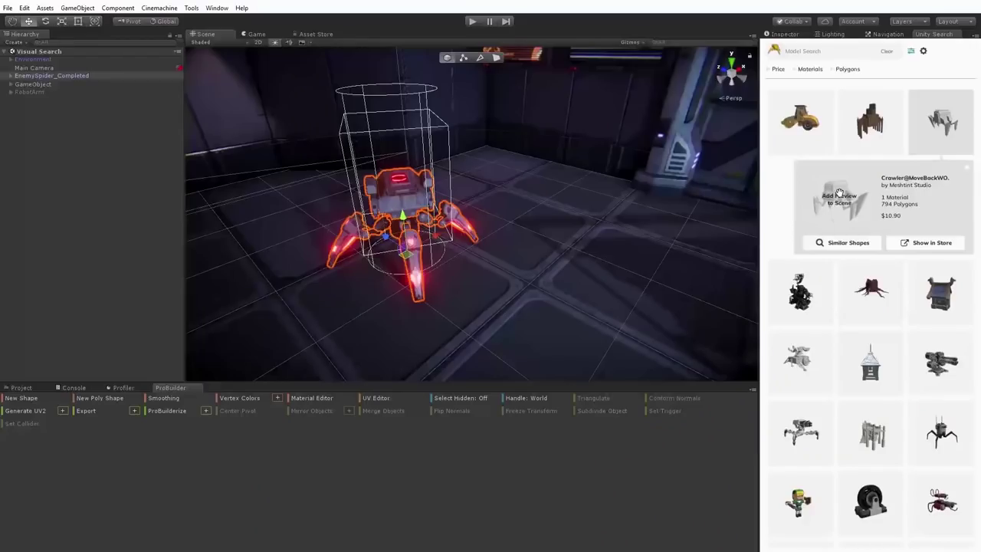
pyautogui.moveTo(791, 203); pyautogui.dragTo(527, 294)
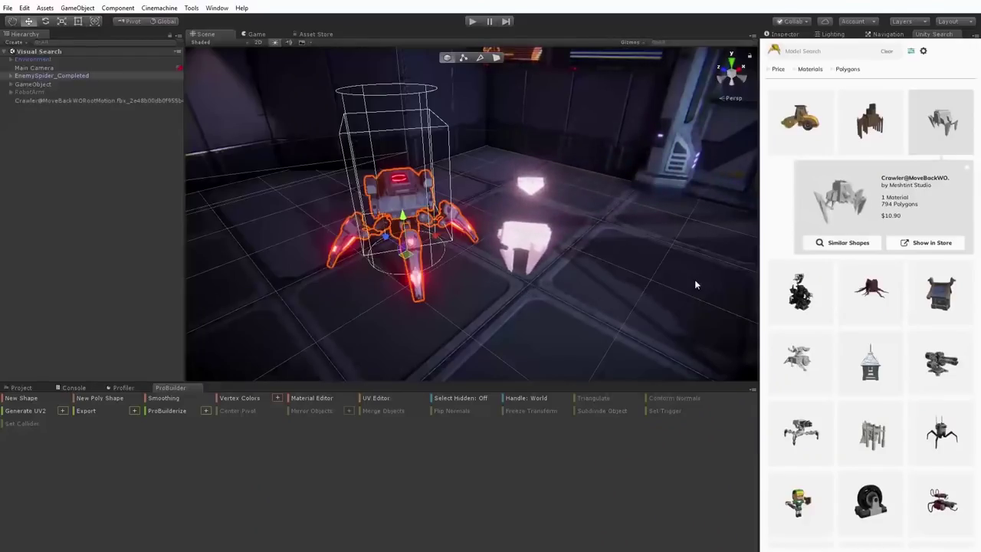
pyautogui.press('e')
pyautogui.moveTo(536, 241); pyautogui.dragTo(566, 311)
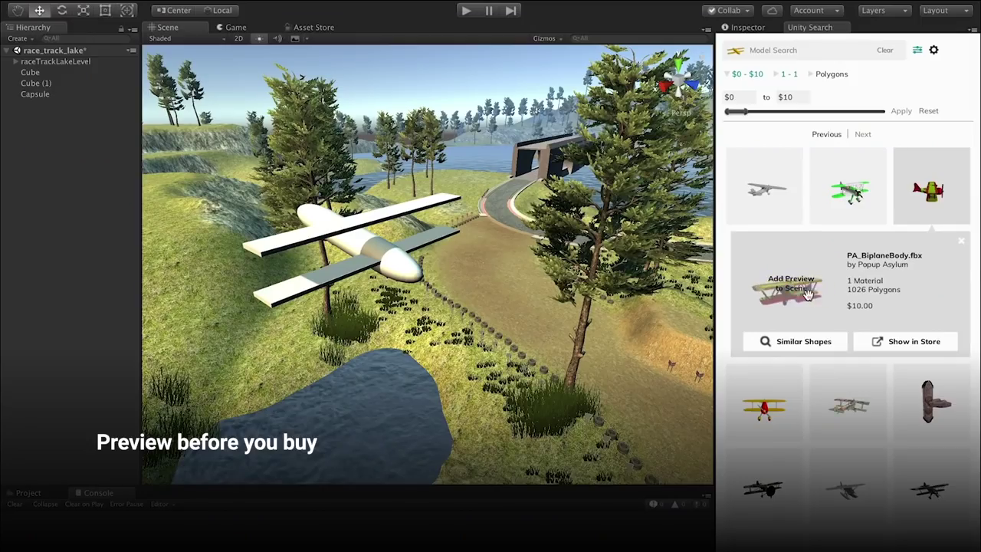
# Add the red biplane preview to the scene and move it up over the track.
pyautogui.click(807, 295)
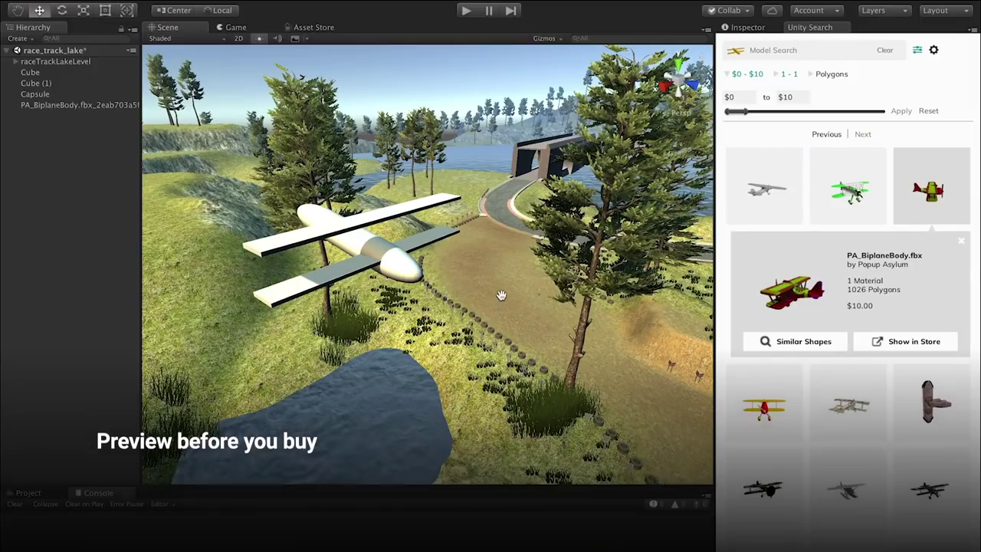
pyautogui.press('r')
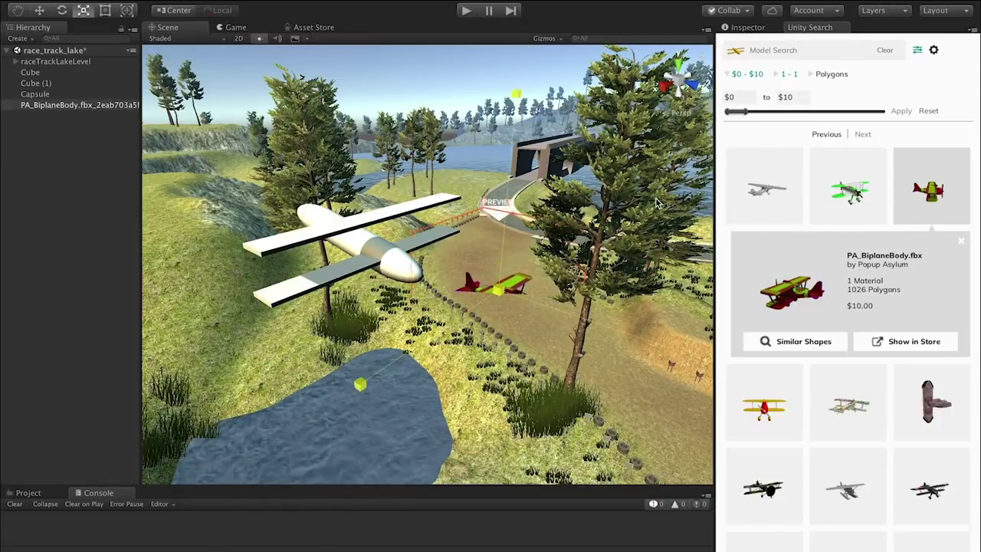
pyautogui.click(39, 10)
pyautogui.moveTo(506, 239); pyautogui.dragTo(529, 170)
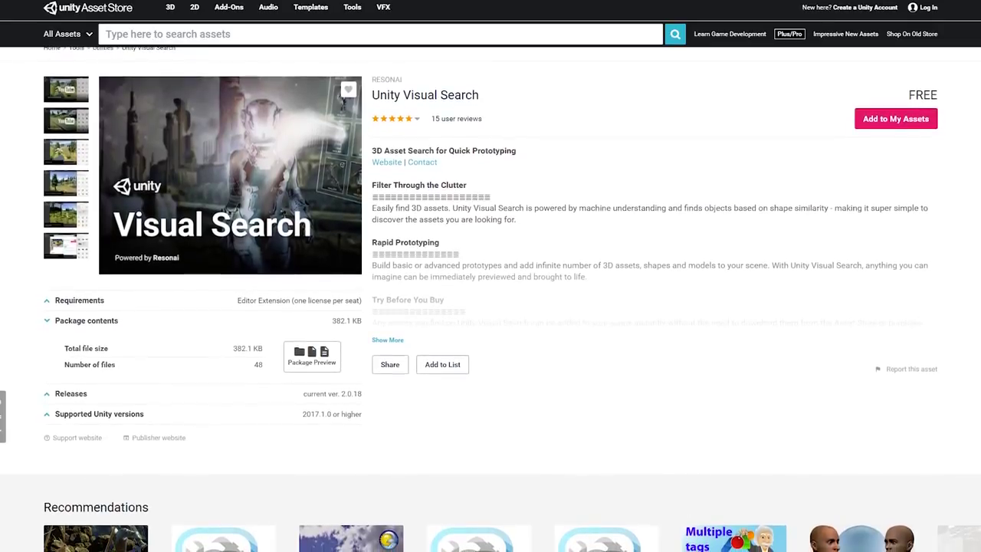
pyautogui.scroll(-1, 490, 306)
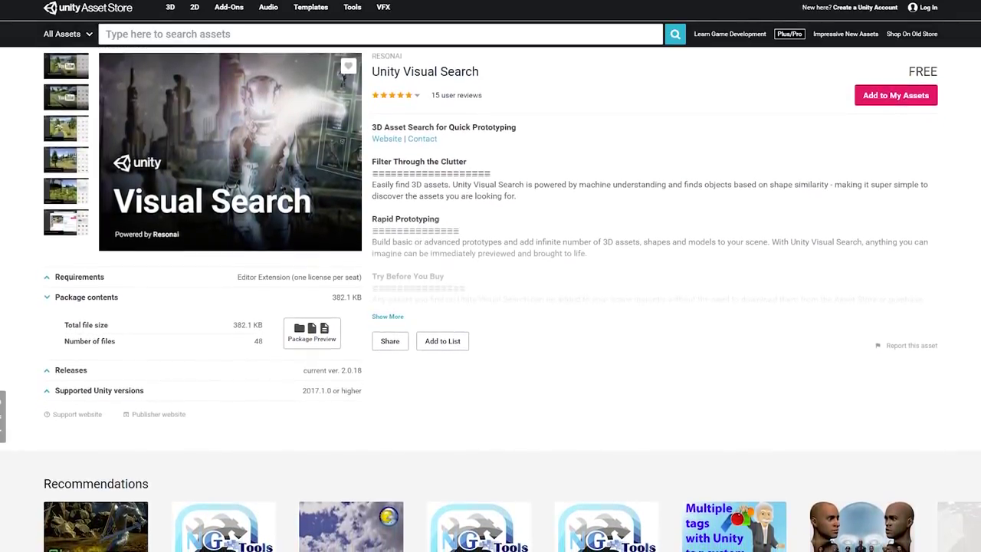
pyautogui.scroll(-1, 491, 307)
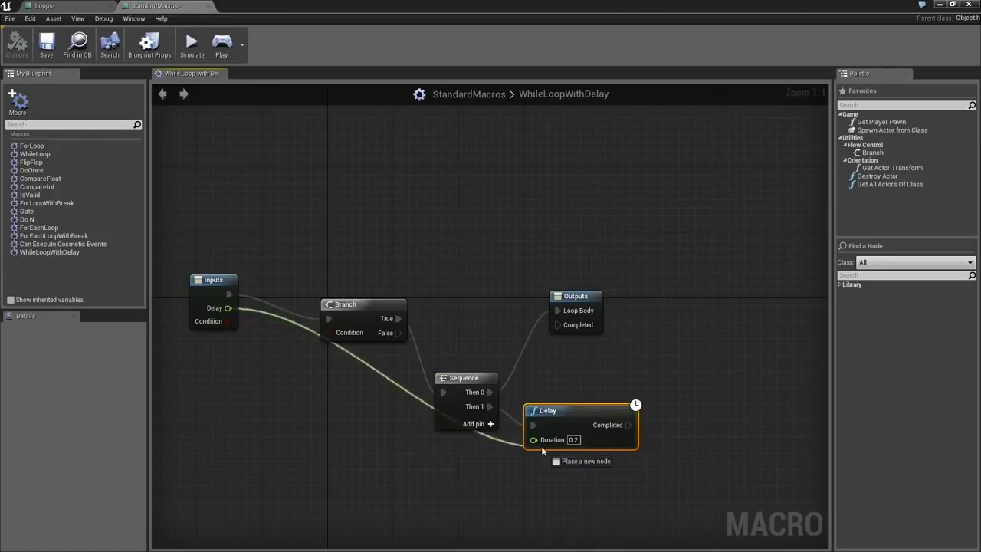
# Wire the Inputs node's Delay pin into the Delay node's Duration pin.
pyautogui.moveTo(541, 446); pyautogui.dragTo(534, 440)
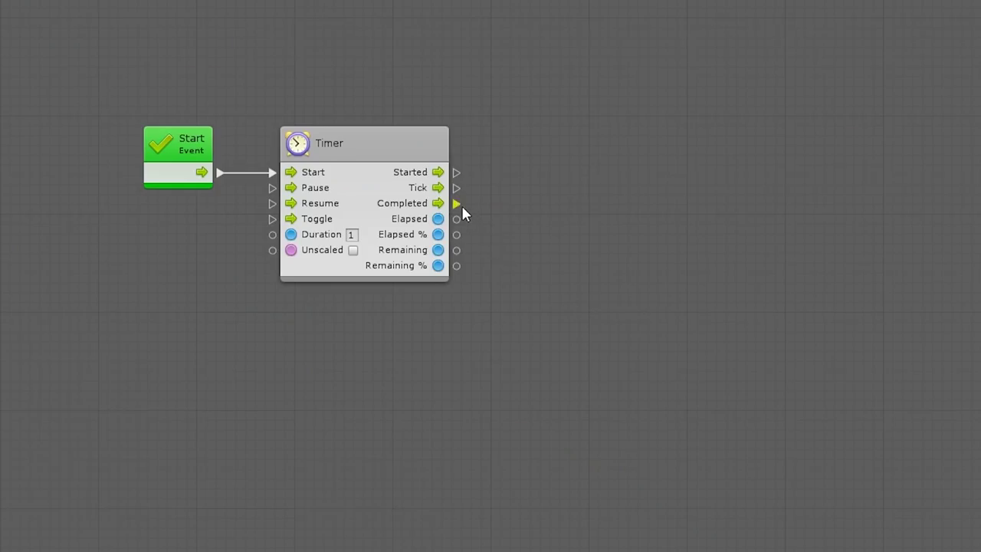
# Create a Debug.Log (message) node from the Timer's Completed port, found via 'debug log', and move it right.
pyautogui.moveTo(460, 204); pyautogui.dragTo(590, 199)
pyautogui.write('debug log')
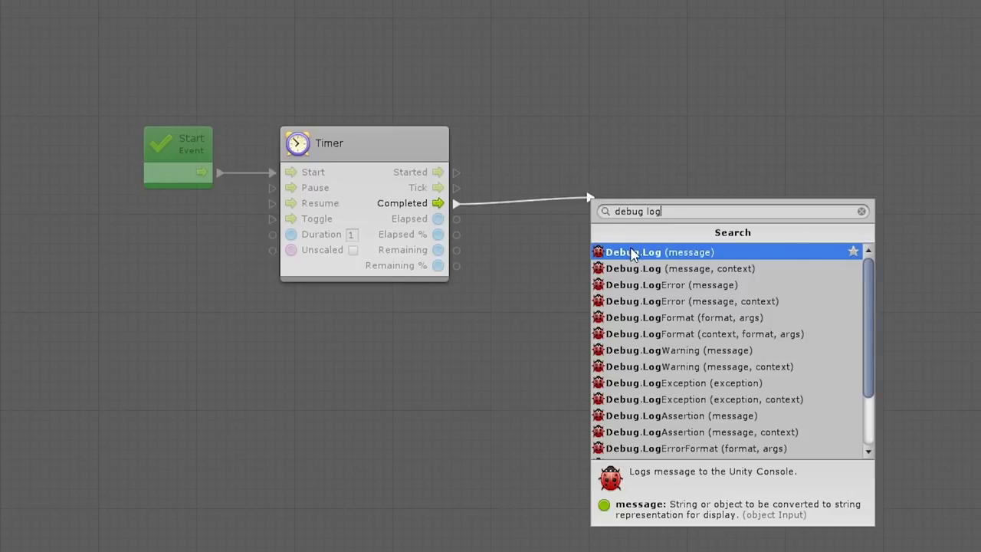
pyautogui.click(630, 249)
pyautogui.moveTo(655, 187); pyautogui.dragTo(793, 210)
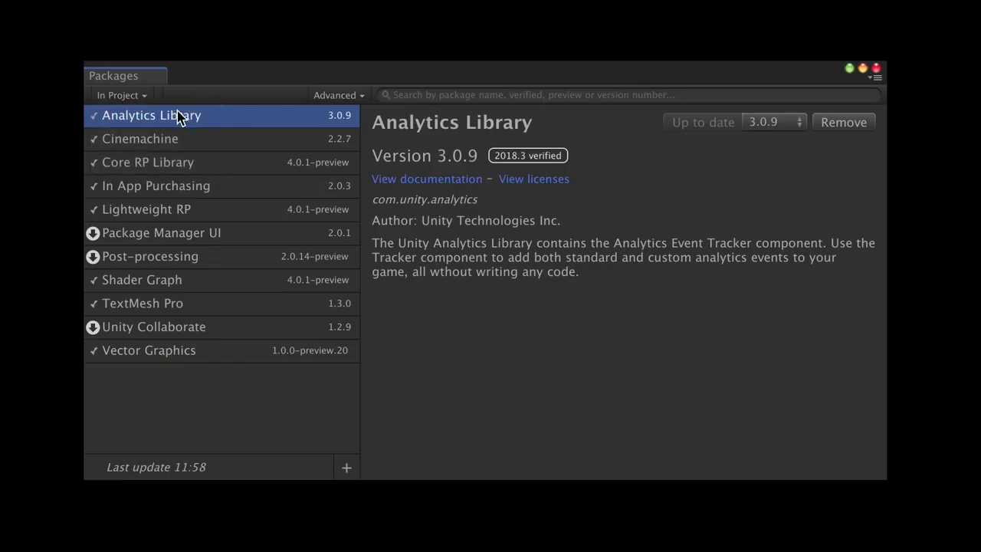
# Search the Package Manager for 'post' to show only Post-processing.
pyautogui.write('post')
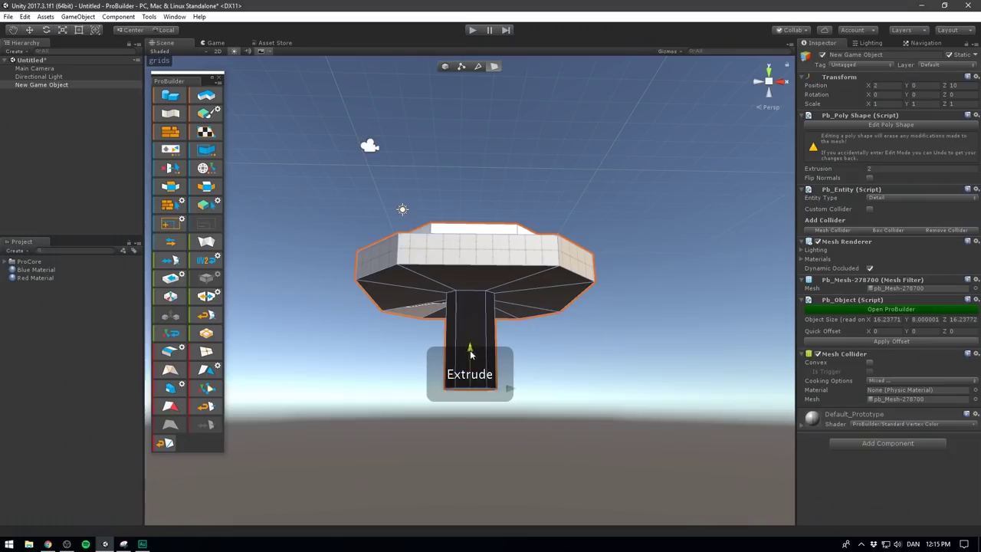
# Drag the selected cube face outward to extrude it.
pyautogui.keyDown('shift'); pyautogui.moveTo(470, 350); pyautogui.dragTo(468, 464); pyautogui.keyUp('shift')
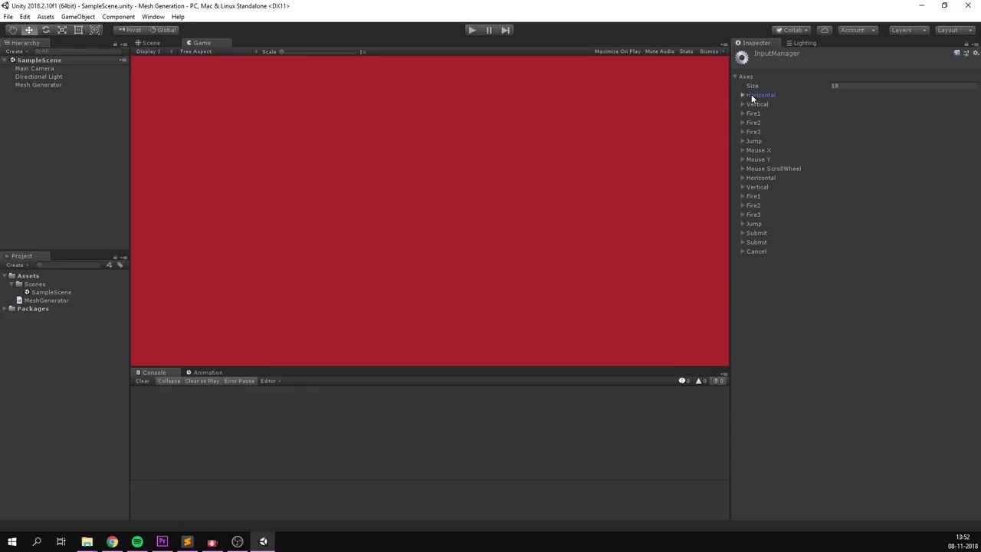
# Duplicate the Vertical axis into a 19th axis, Vertical2, and edit its negative button.
pyautogui.click(747, 243)
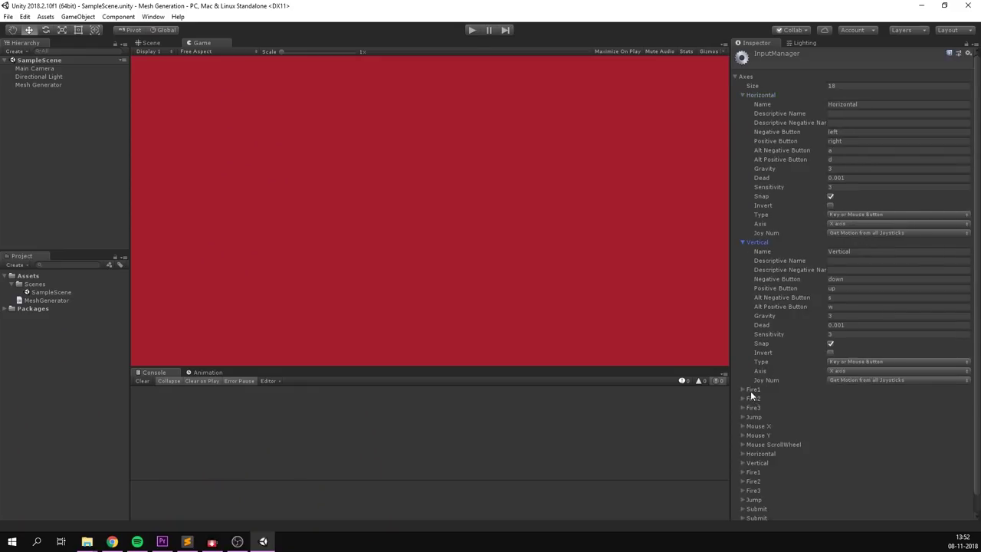
pyautogui.click(856, 84)
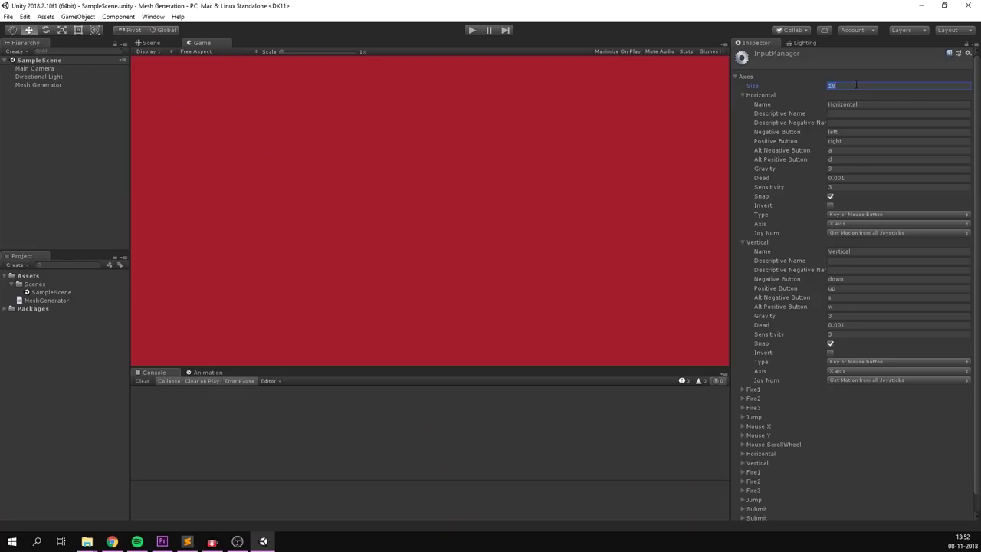
pyautogui.press('Escape')
pyautogui.rightClick(772, 244)
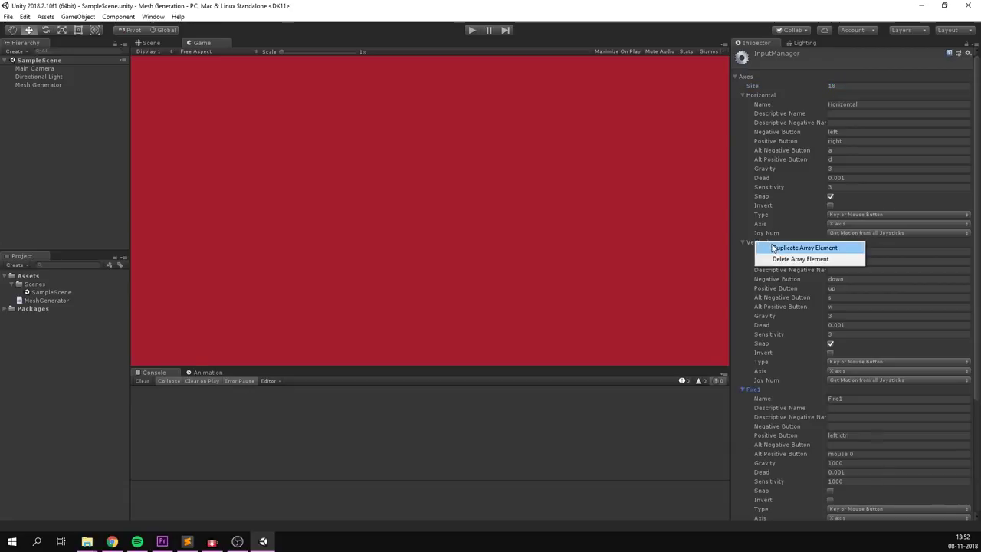
pyautogui.scroll(-2, 775, 380)
pyautogui.click(870, 367)
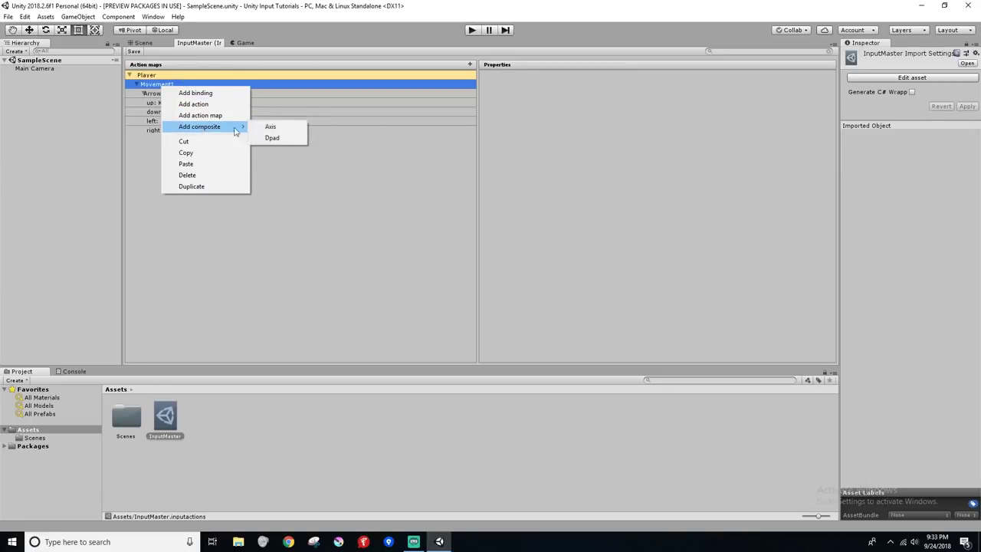
# Add a WASD Dpad composite under Movement1 and search 'boar' for its up binding's keyboard control.
pyautogui.click(272, 138)
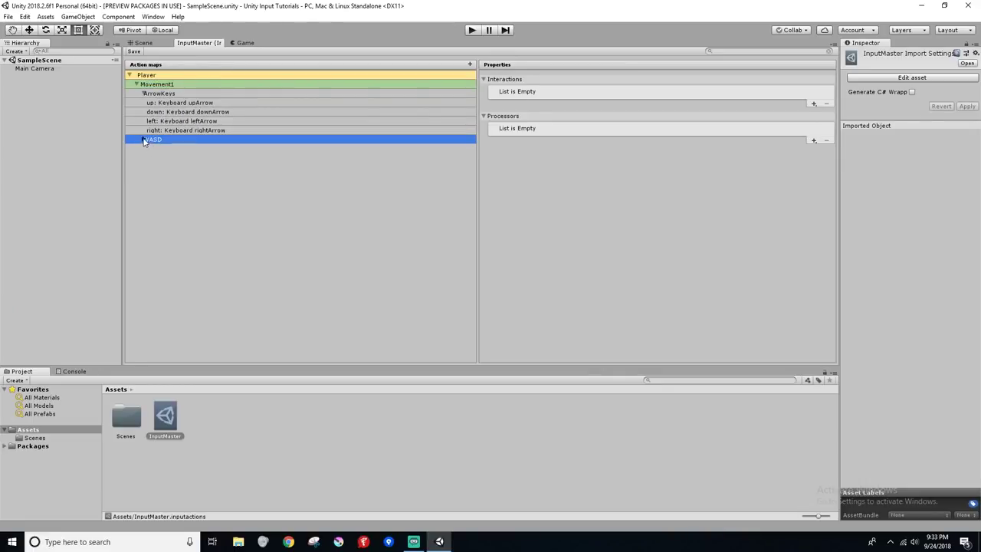
pyautogui.click(150, 148)
pyautogui.click(770, 86)
pyautogui.write('boar')
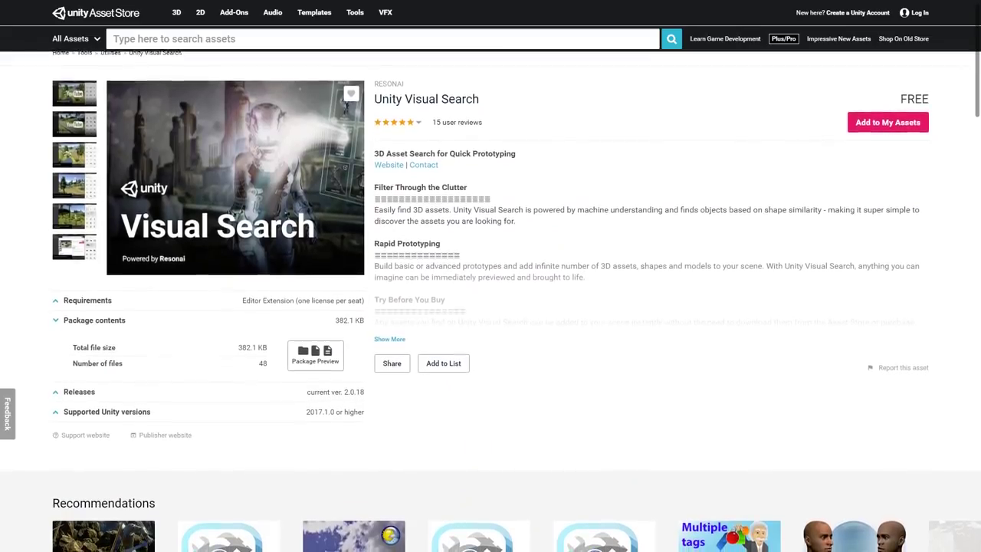
# Scroll down the Unity Visual Search Asset Store page to read its details.
pyautogui.scroll(-1, 491, 306)
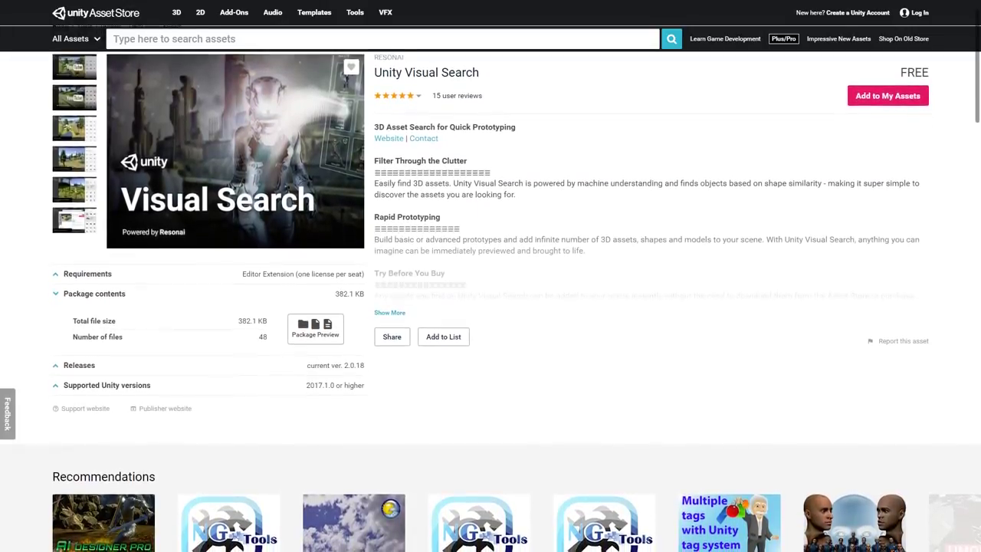